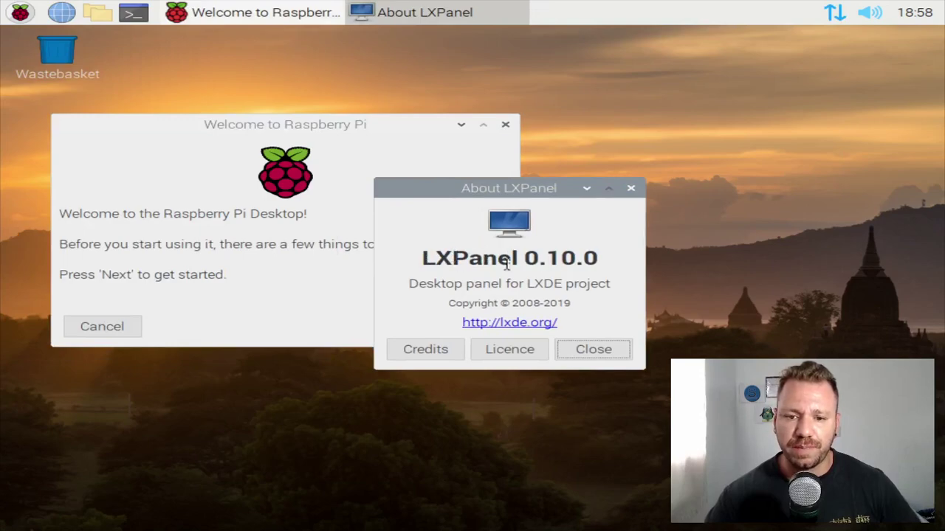
Close the About LXPanel dialog and start the Raspberry Pi welcome setup
left_click_drag(506, 192, 487, 175)
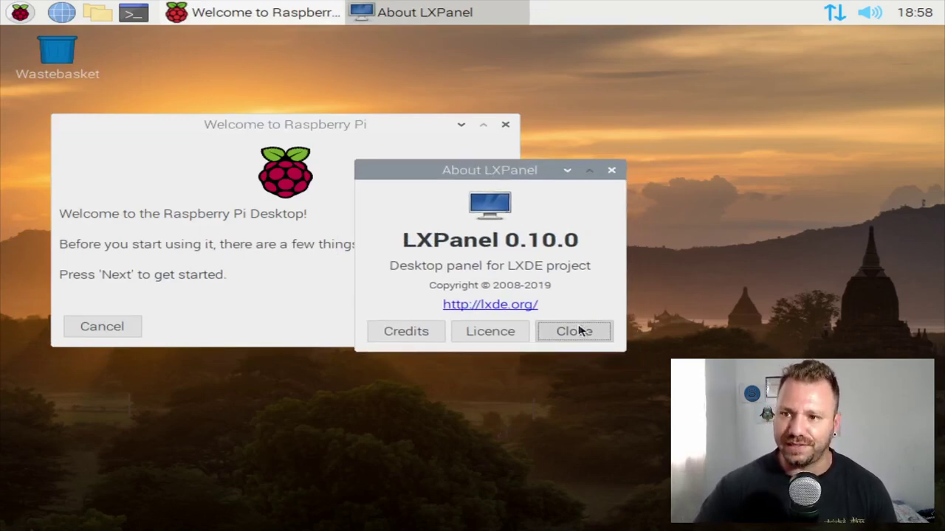
left_click(579, 331)
left_click_drag(274, 134, 240, 121)
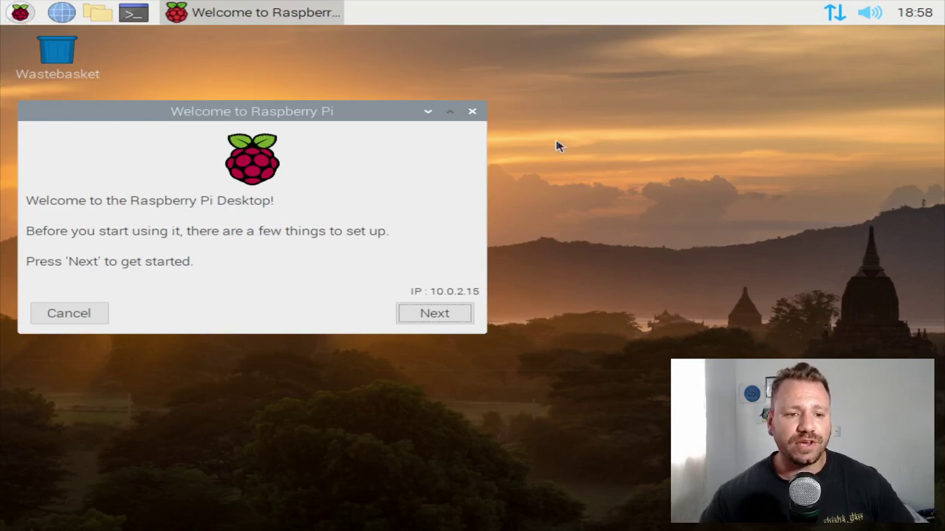
left_click_drag(243, 107, 293, 135)
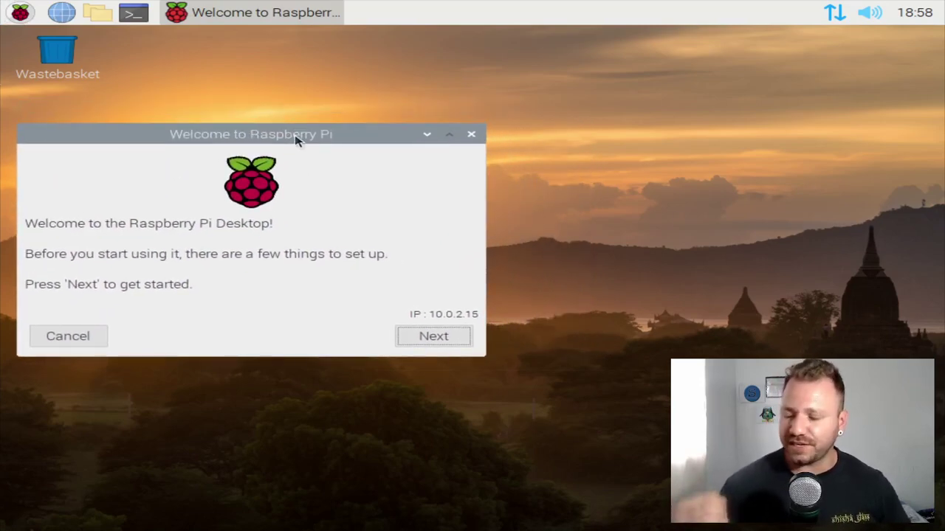
left_click(433, 341)
Set the country to Brazil with Brazilian Portuguese as the language
left_click_drag(225, 138, 309, 123)
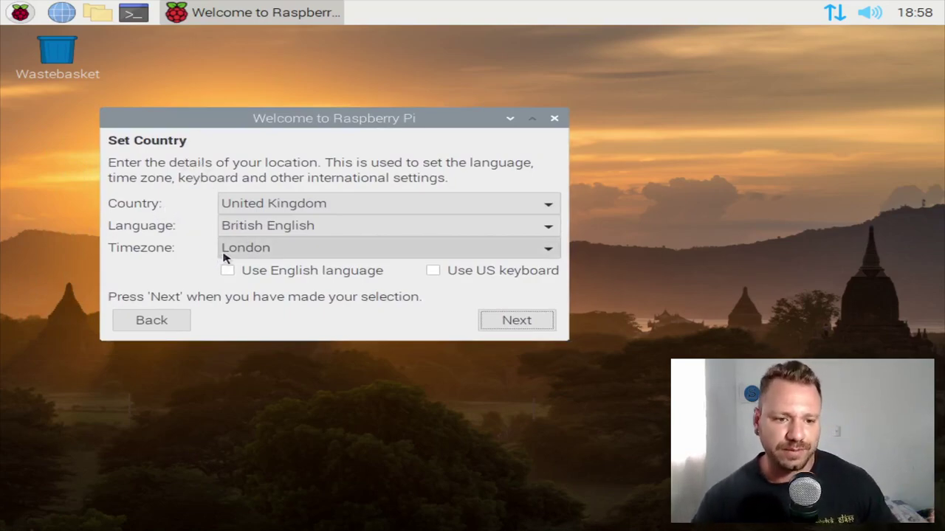
left_click(281, 208)
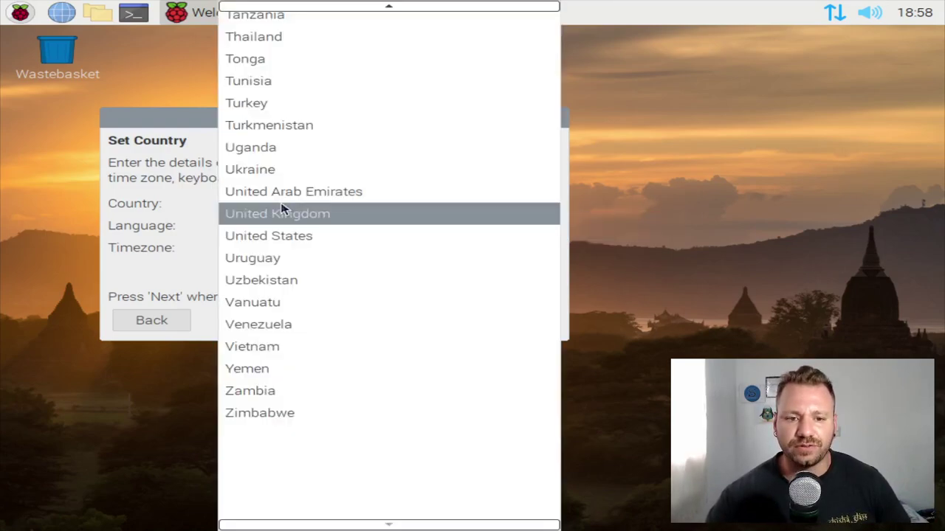
scroll(271, 5, "up", 12)
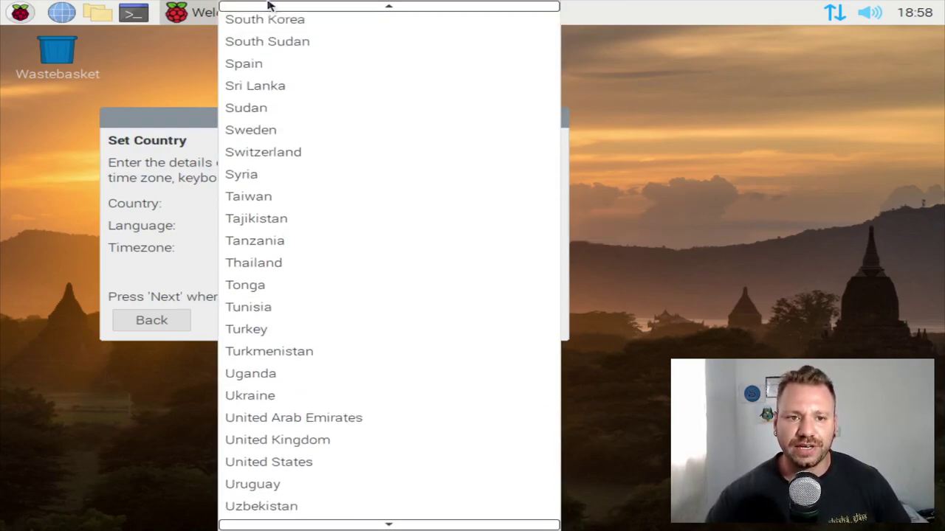
scroll(270, 6, "up", 20)
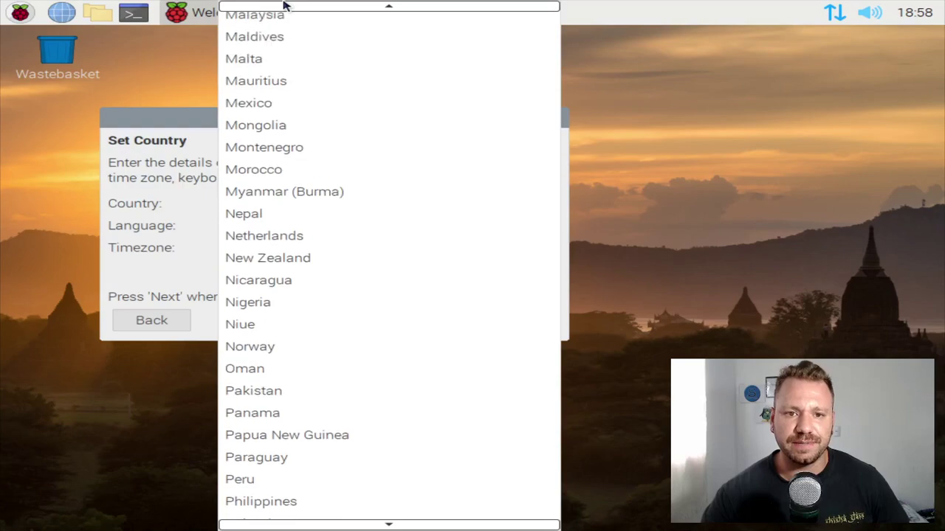
scroll(255, 5, "up", 15)
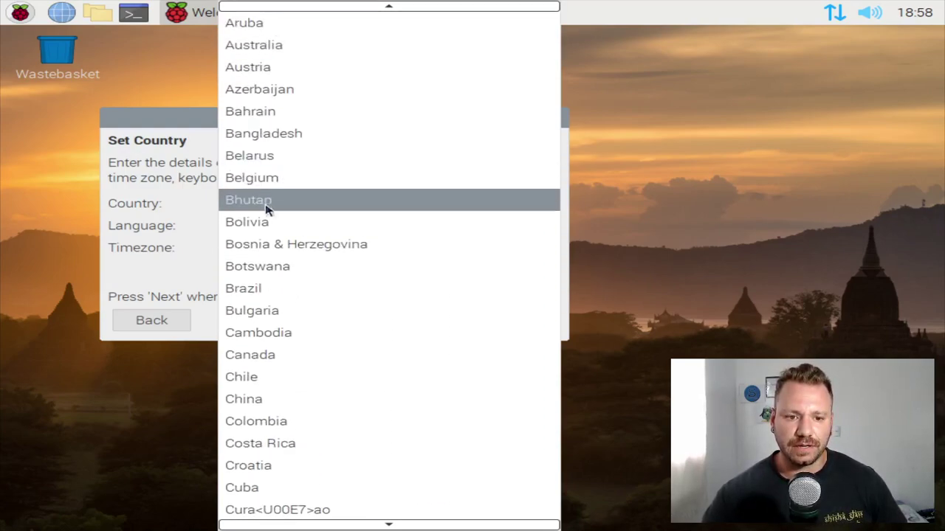
left_click(268, 292)
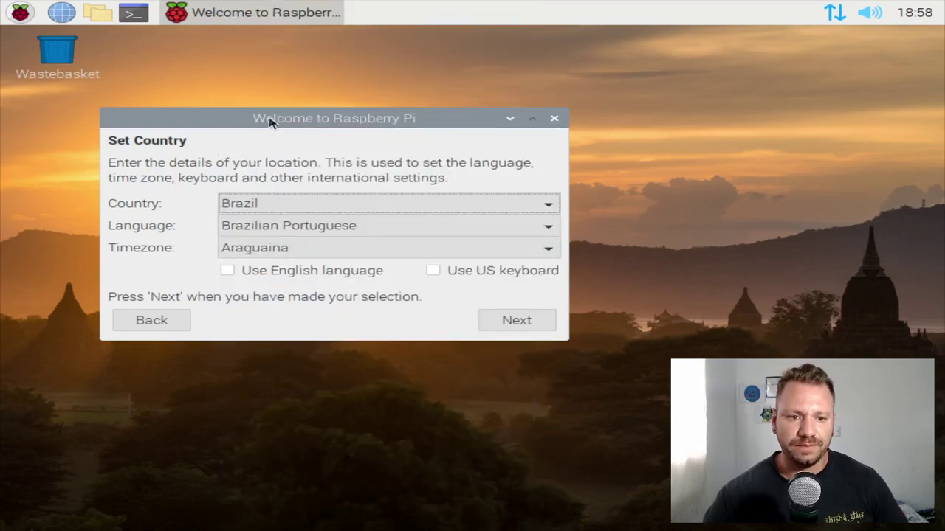
left_click_drag(271, 120, 254, 119)
left_click(274, 235)
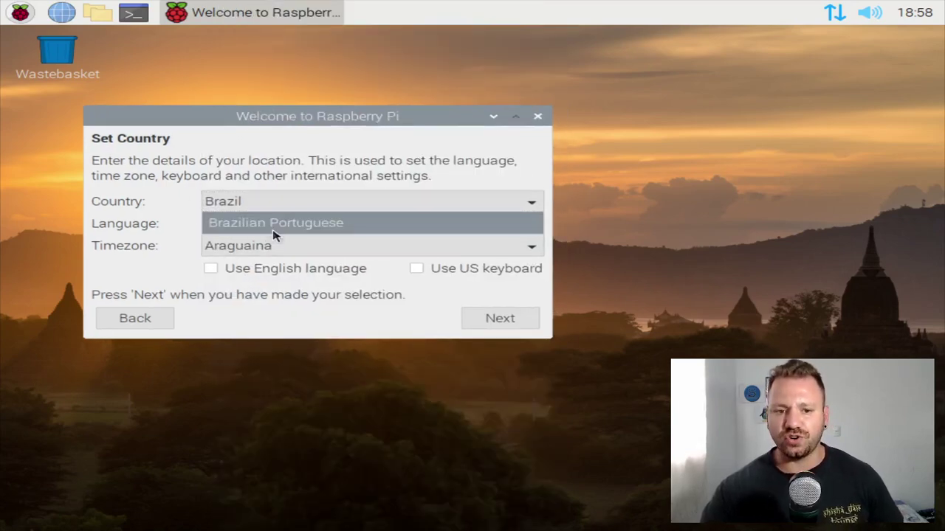
left_click(274, 234)
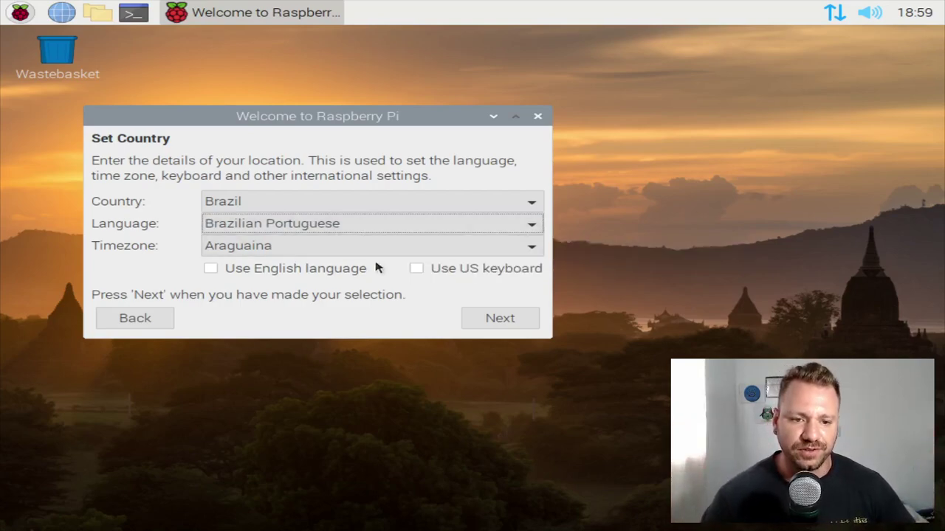
Set the timezone to Sao Paulo
left_click(338, 253)
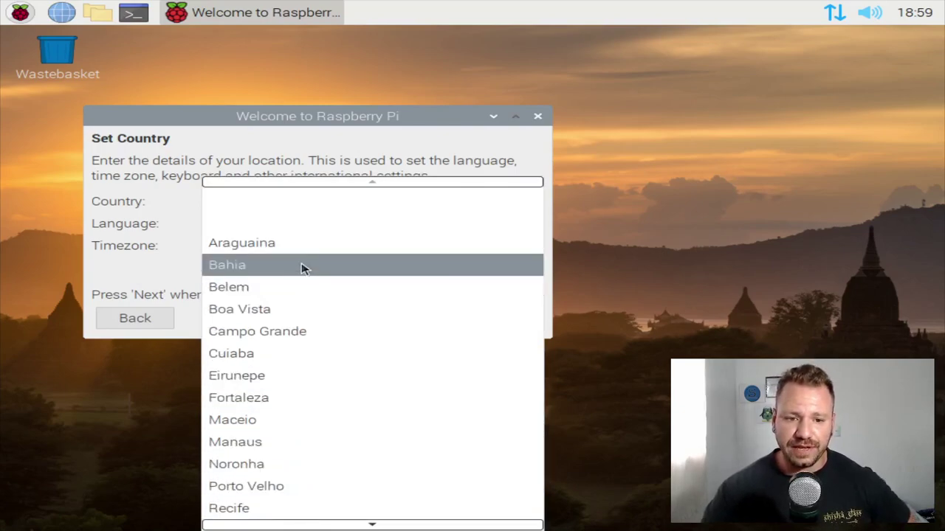
left_click(301, 270)
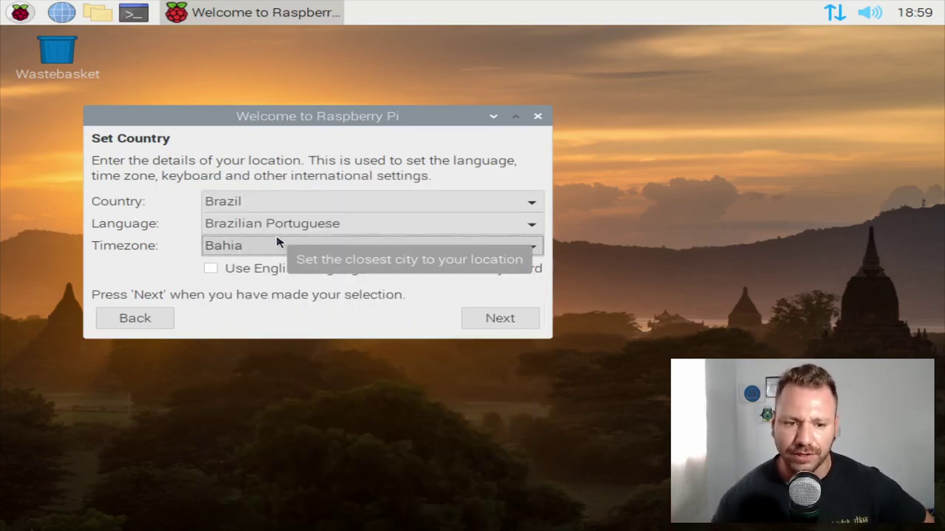
scroll(279, 242, "down", 14)
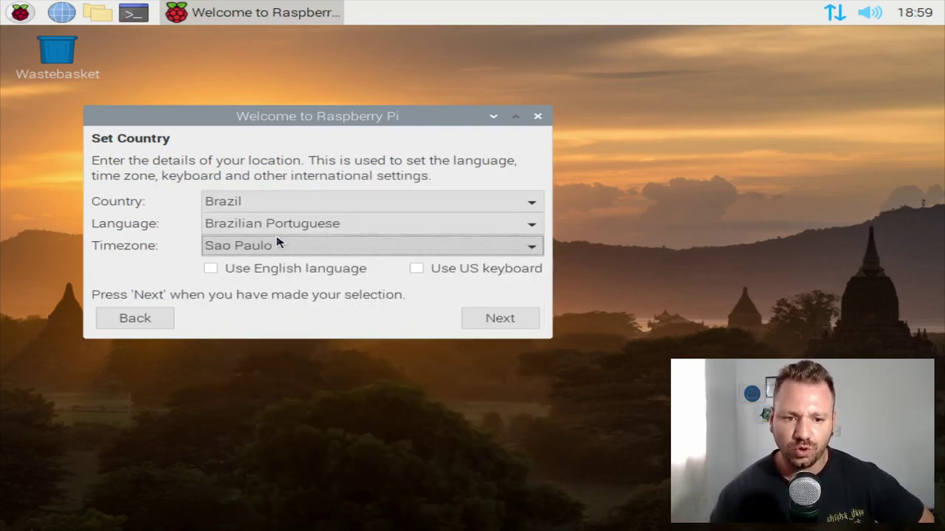
left_click(276, 251)
left_click(272, 262)
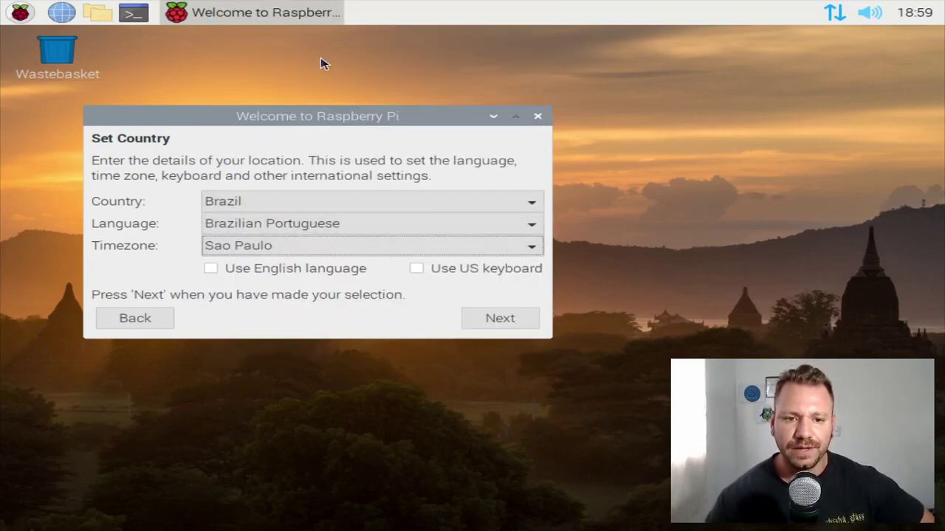
left_click(278, 247)
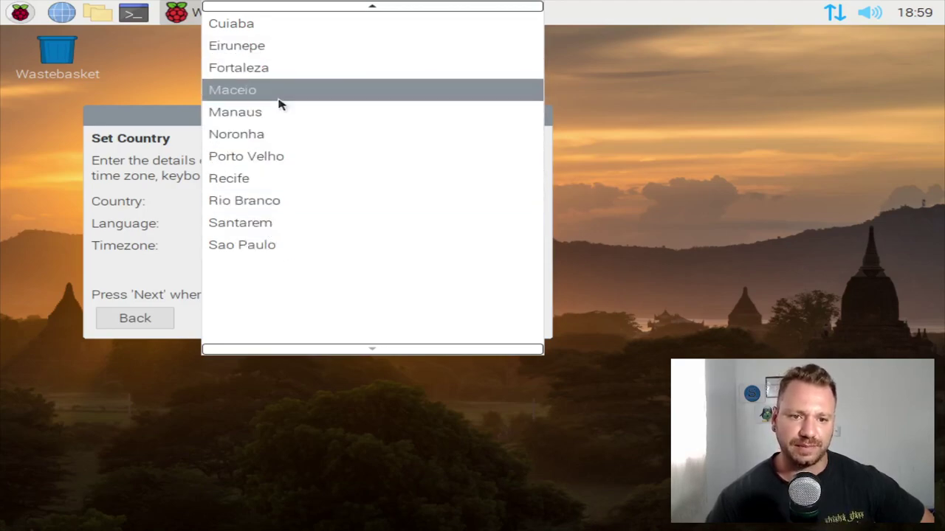
left_click(271, 249)
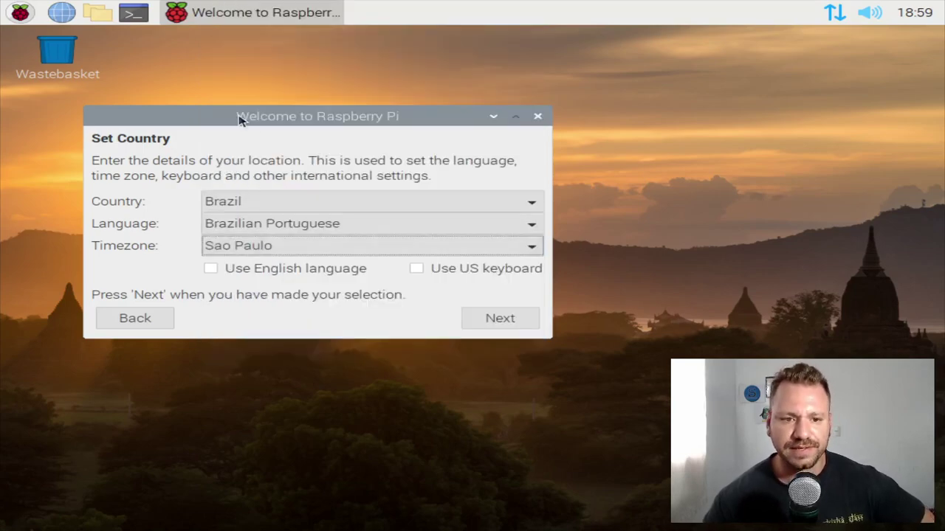
Keep the English language and US keyboard options off and accept the country settings
left_click(273, 273)
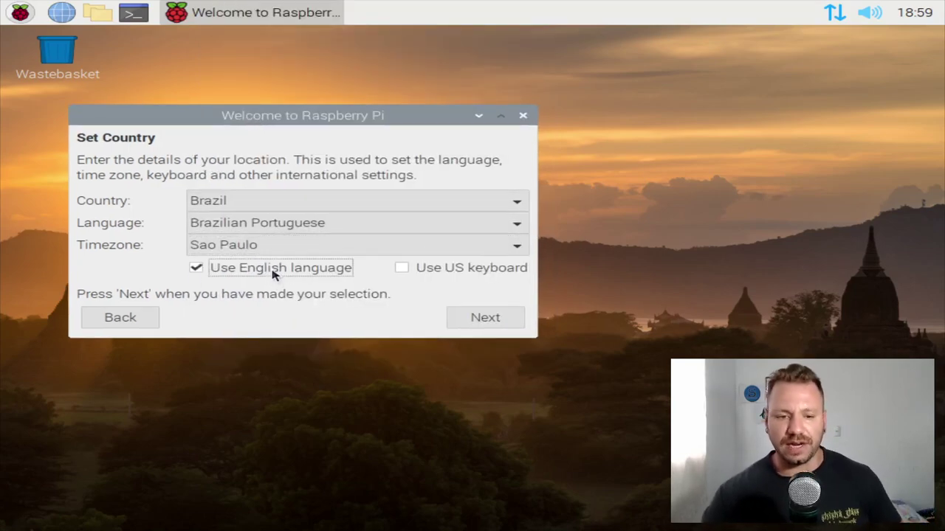
left_click(443, 271)
left_click(449, 270)
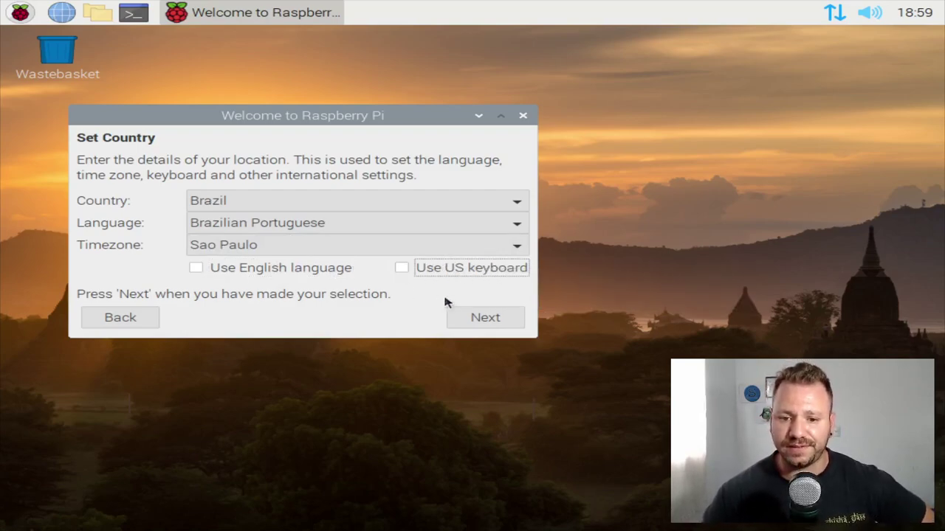
left_click(481, 323)
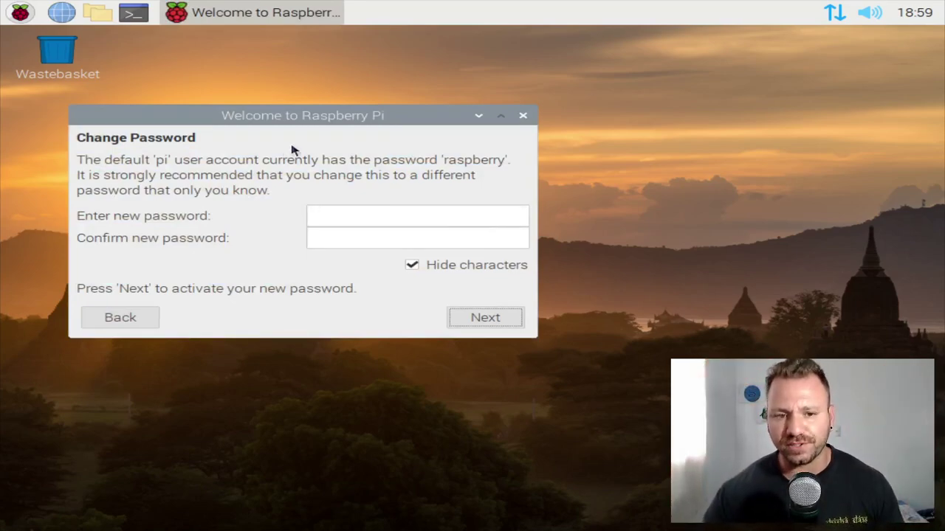
Enter and confirm a new password for the default pi account, keeping its characters hidden, and submit it
left_click_drag(297, 118, 280, 107)
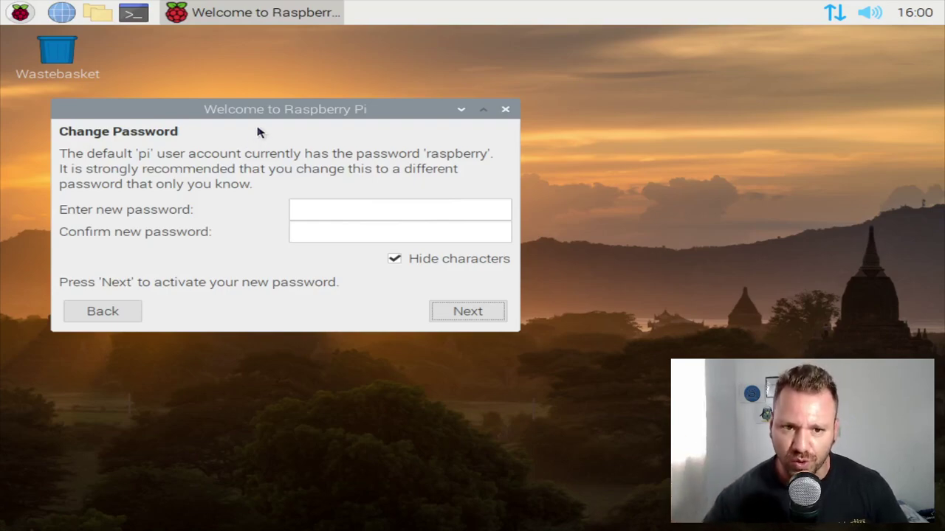
left_click(341, 214)
type("•••")
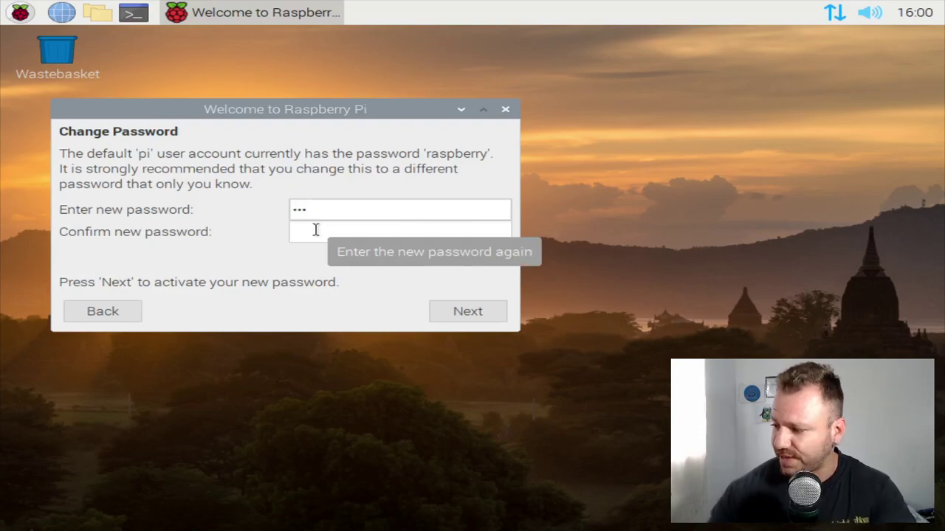
left_click(315, 230)
type("•••")
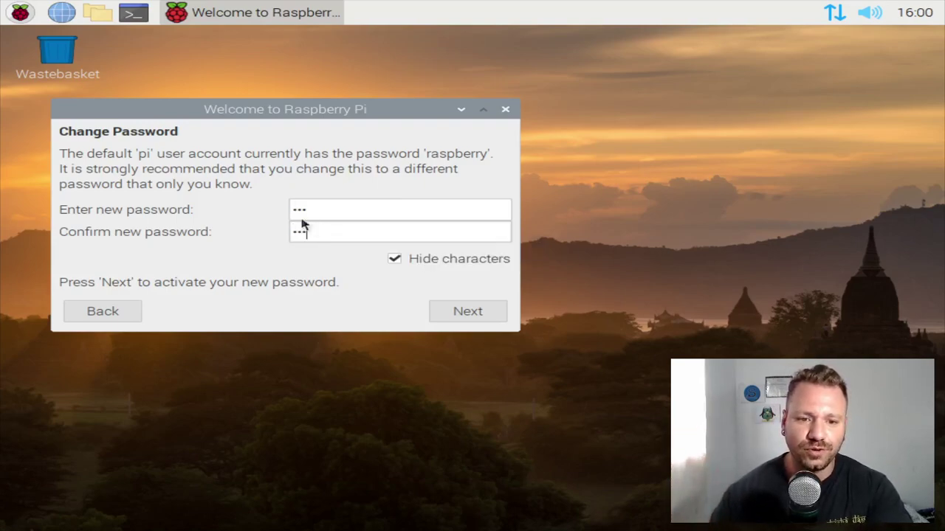
left_click(434, 260)
left_click(434, 260)
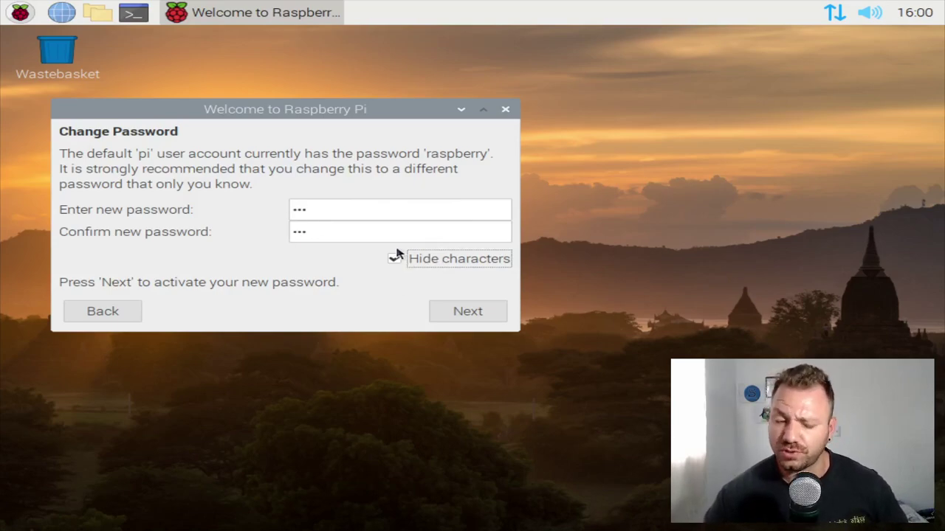
left_click(479, 313)
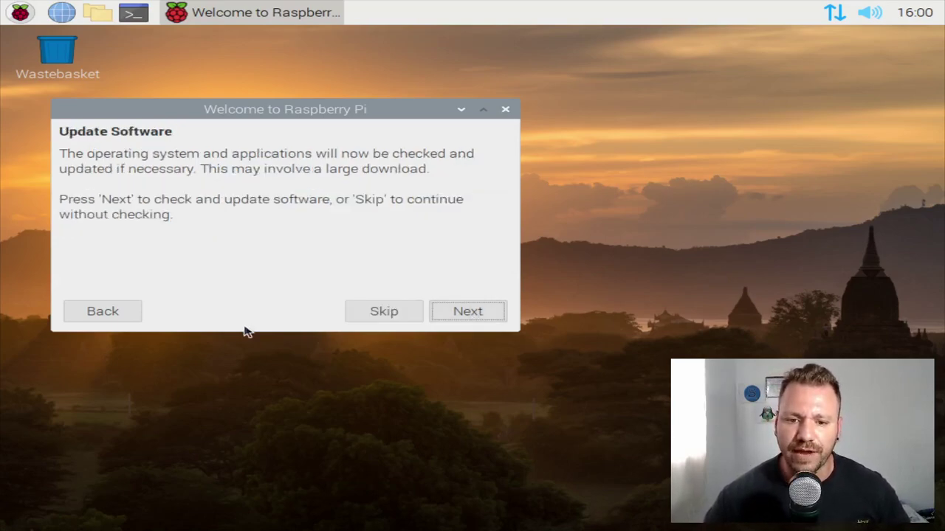
Skip the software update check and finish the welcome setup
left_click_drag(287, 113, 270, 114)
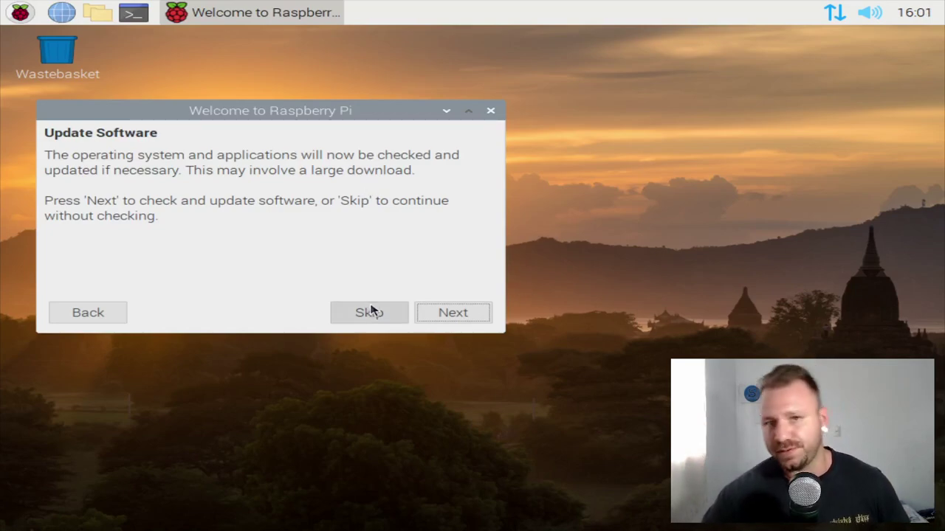
mouse_move(287, 110)
left_mouse_down()
mouse_move(194, 110)
mouse_move(271, 111)
left_mouse_up()
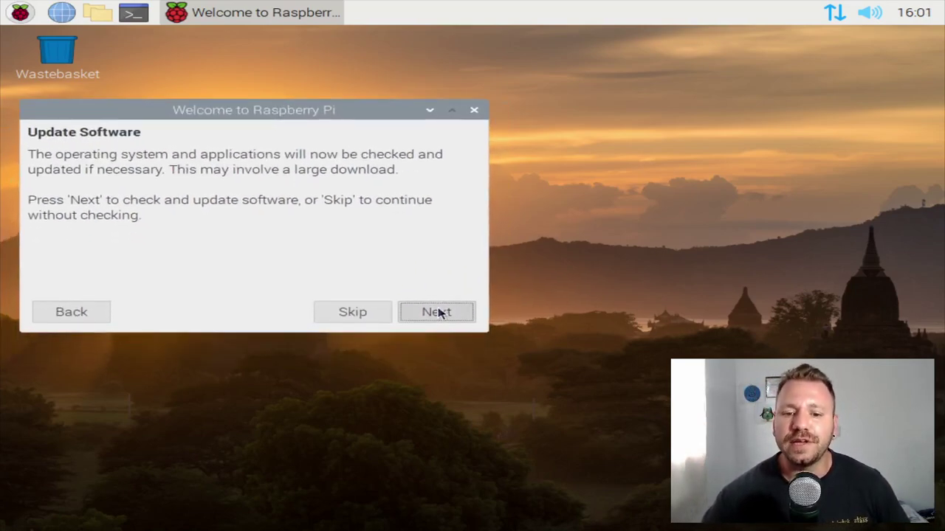
left_click(358, 317)
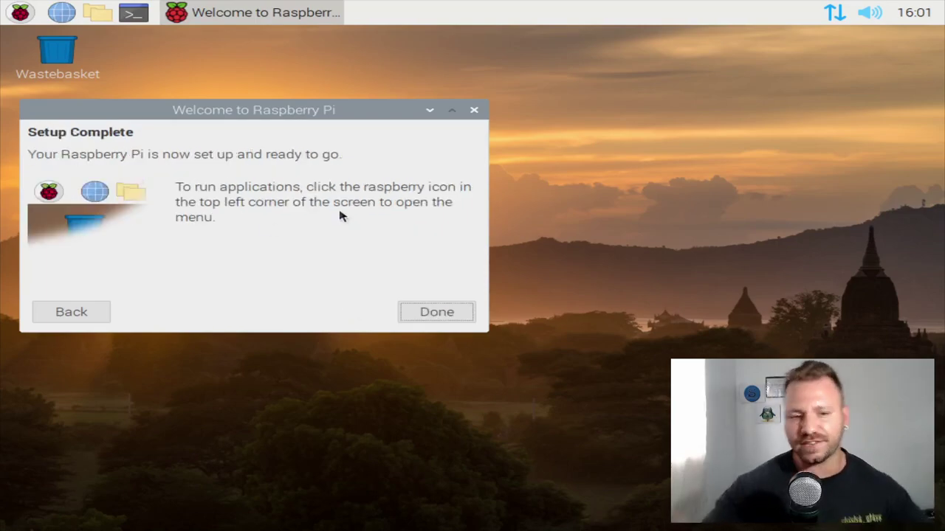
mouse_move(353, 111)
left_mouse_down()
mouse_move(395, 107)
mouse_move(360, 115)
left_mouse_up()
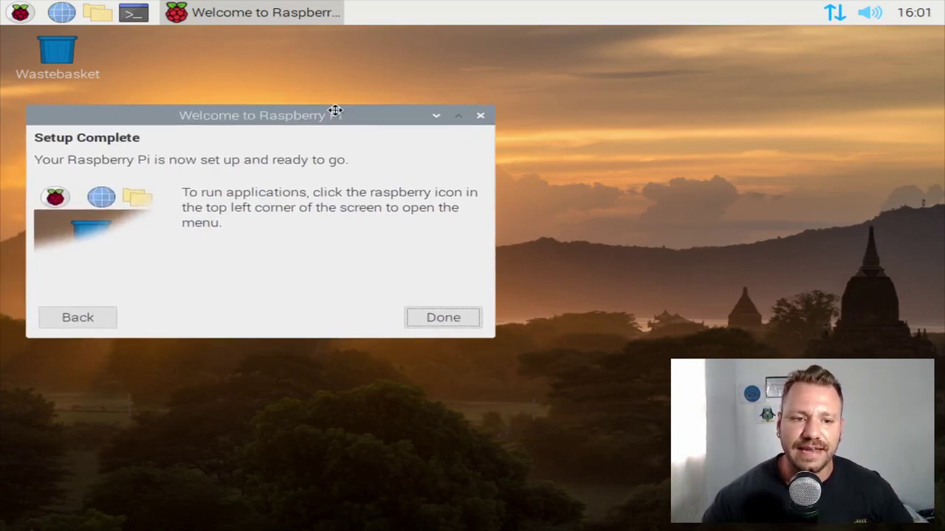
left_click(458, 319)
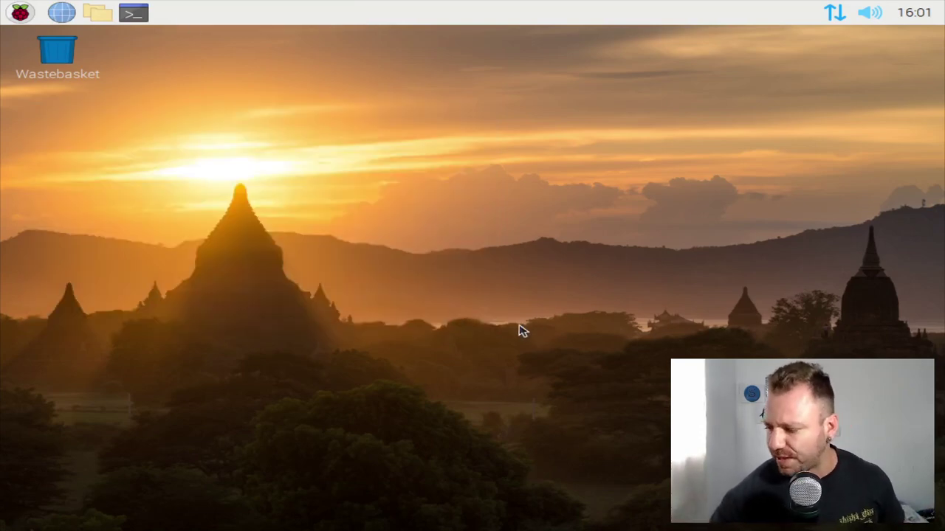
Open a terminal, switch to the root user with sudo su and clear the screen
left_click(128, 15)
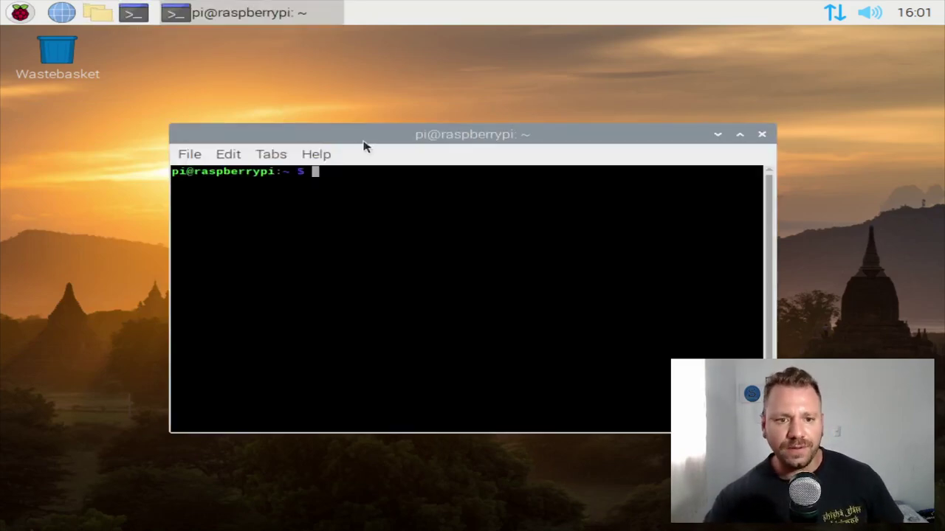
left_click_drag(481, 139, 375, 128)
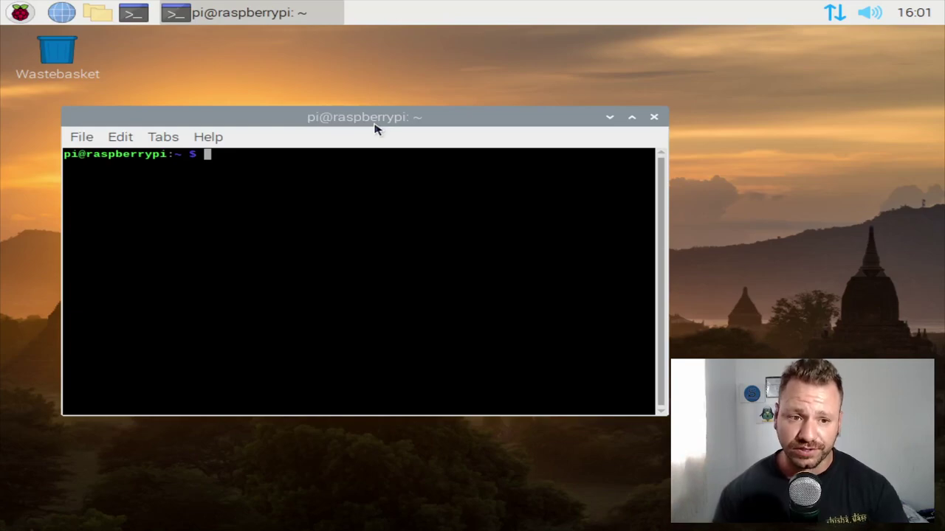
type("sudo su")
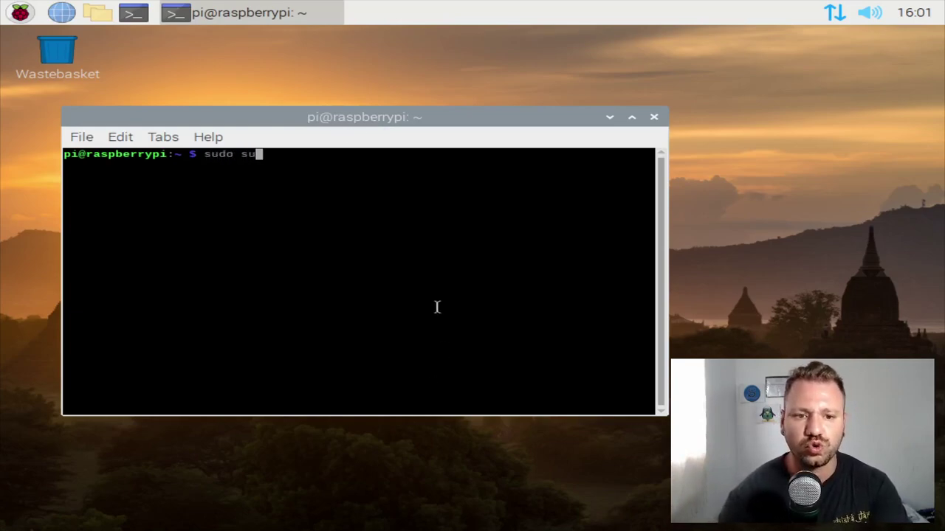
key("Return")
key("ctrl+l")
key("Return")
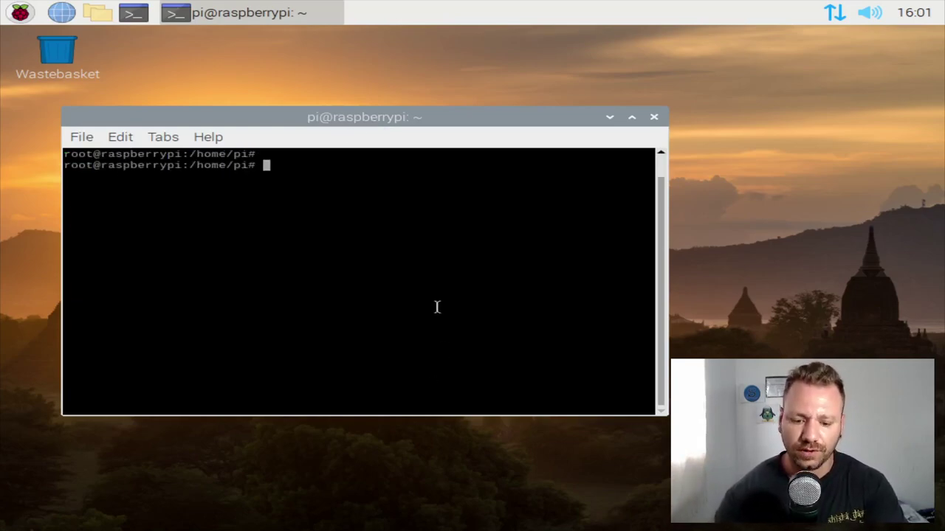
Enlarge the terminal text by four zoom levels
key("ctrl+shift+plus")
key("ctrl+shift+plus")
key("ctrl+shift+plus")
key("ctrl+shift+plus")
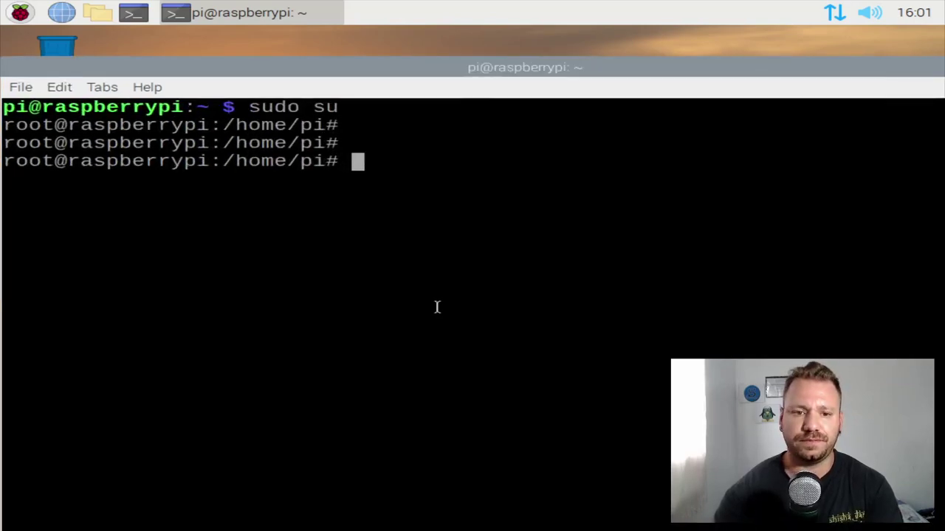
Maximize the terminal window and enlarge its text by one more zoom level
left_click_drag(95, 65, 120, 64)
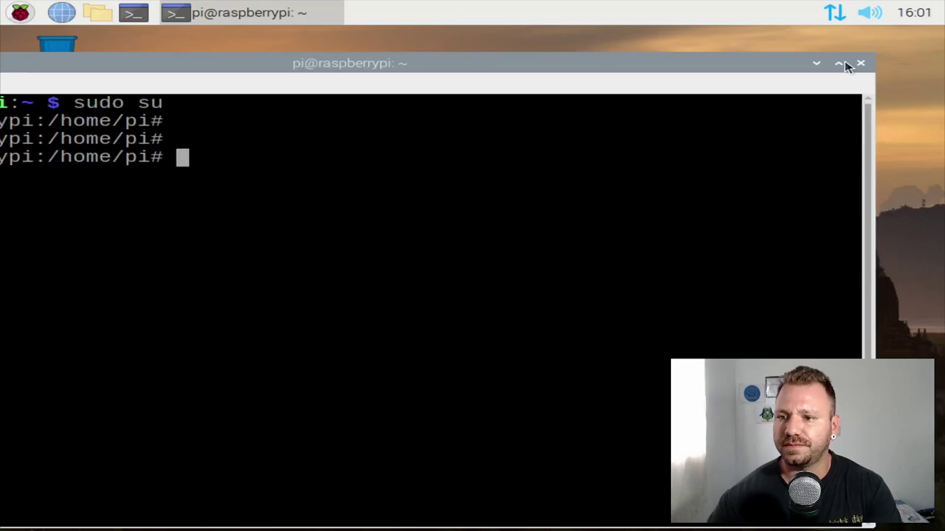
left_click(844, 66)
key("ctrl+shift+plus")
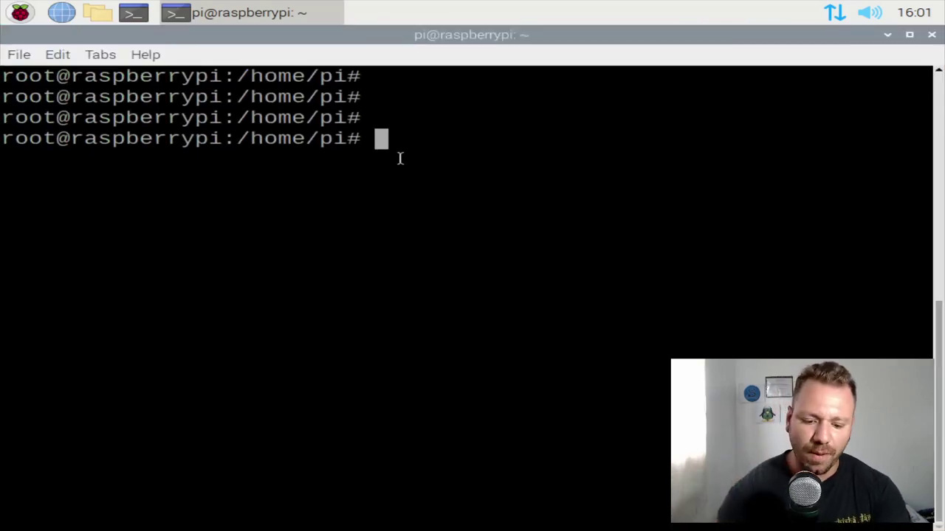
Refresh the package lists with apt update and review the closing lines of its output
type("apt update")
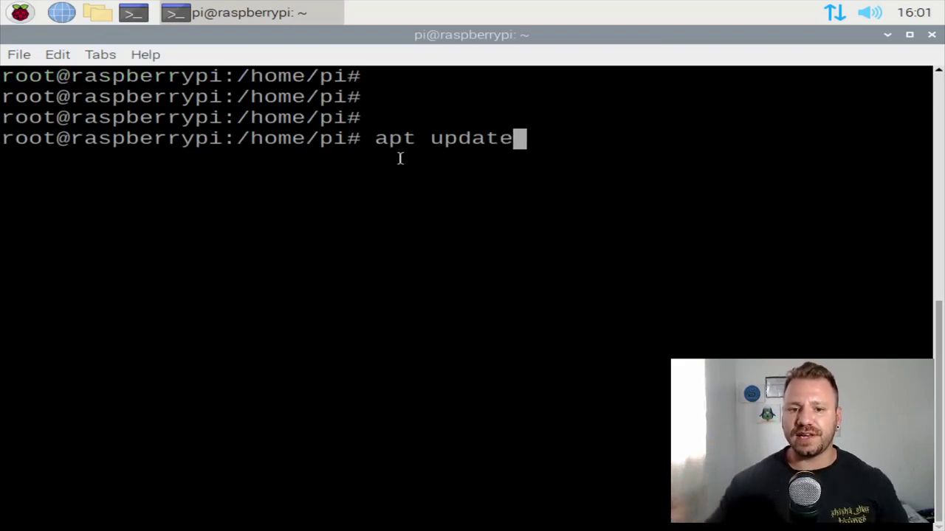
key("Return")
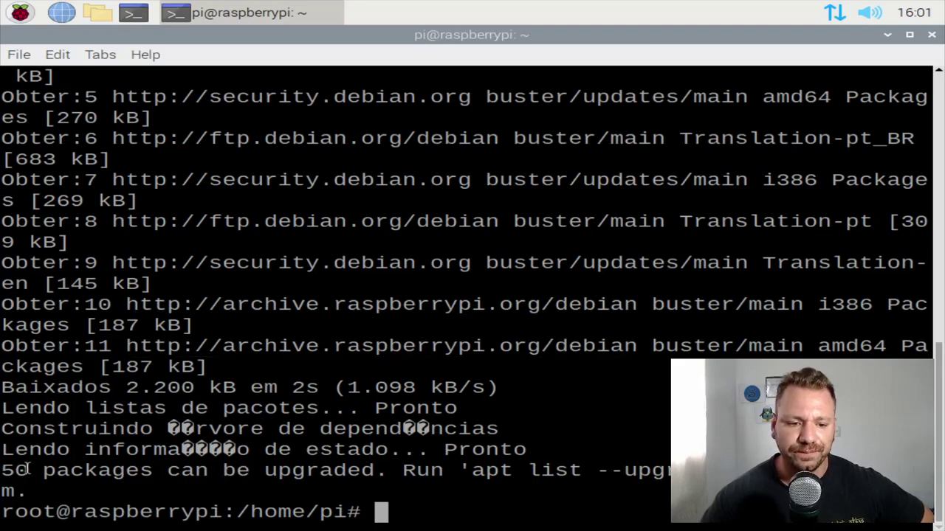
left_click_drag(42, 428, 375, 445)
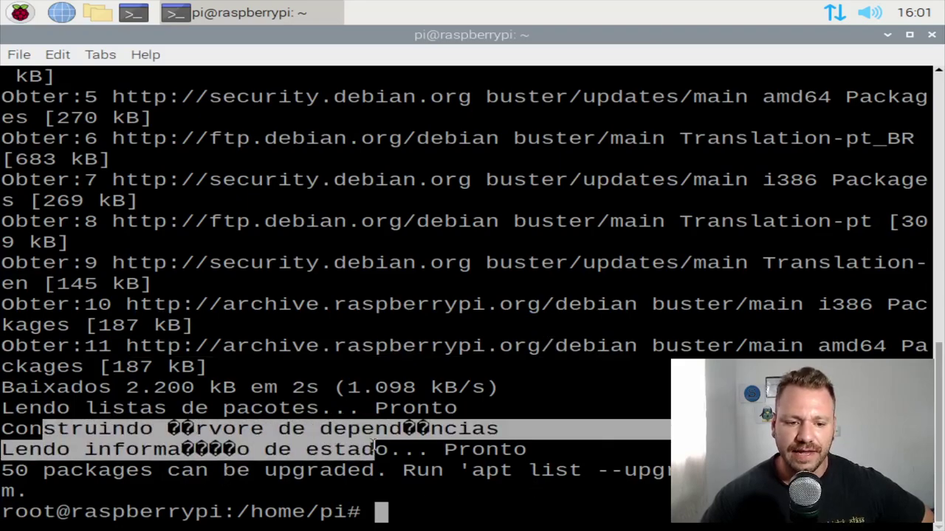
left_click(147, 436)
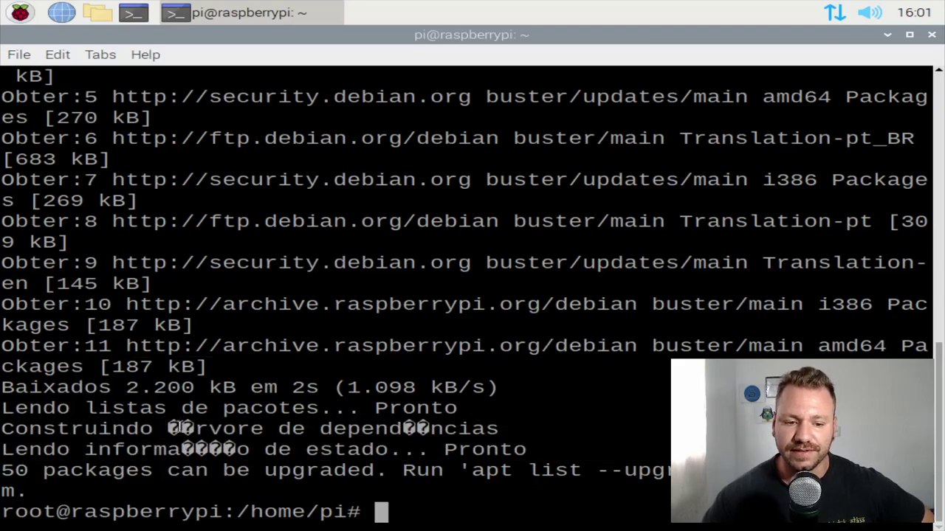
left_click_drag(465, 477, 579, 477)
left_click(526, 500)
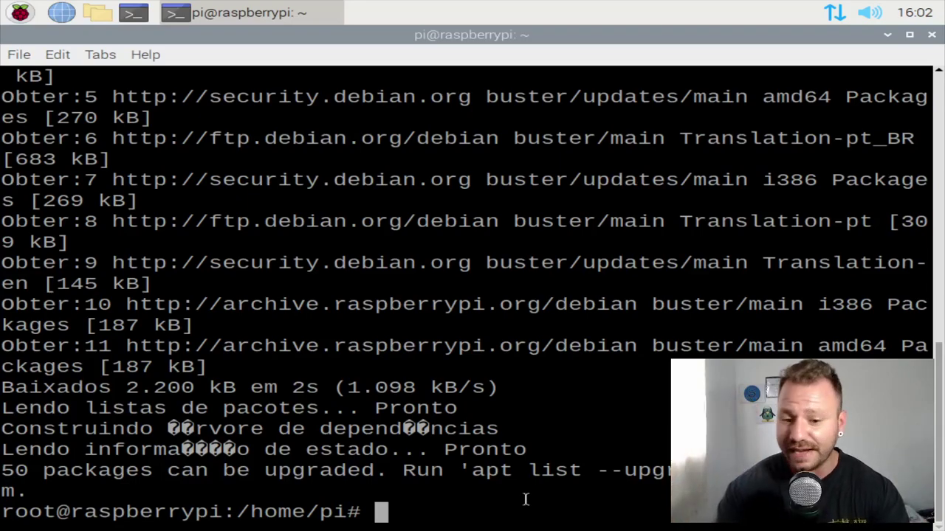
List the packages awaiting an upgrade with apt list --upgradable and look through the output back to its beginning
type("apt list ")
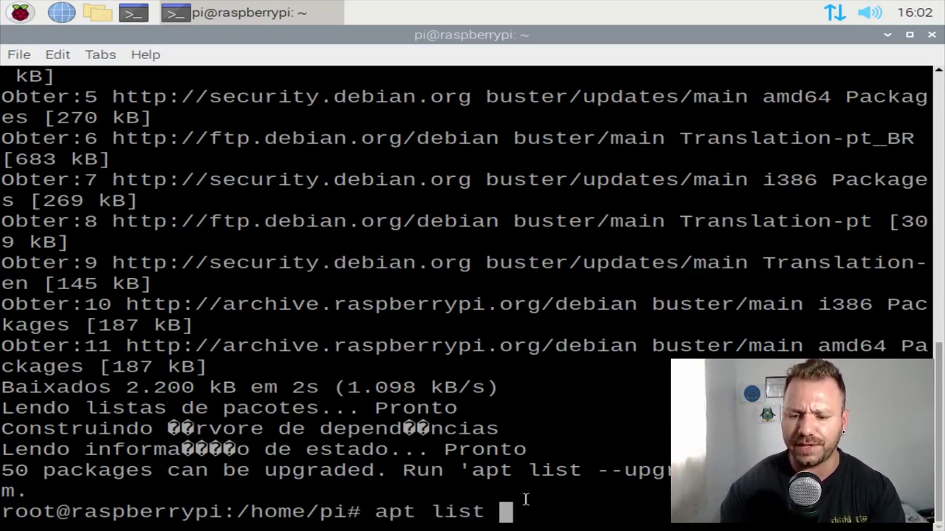
type("--upgra")
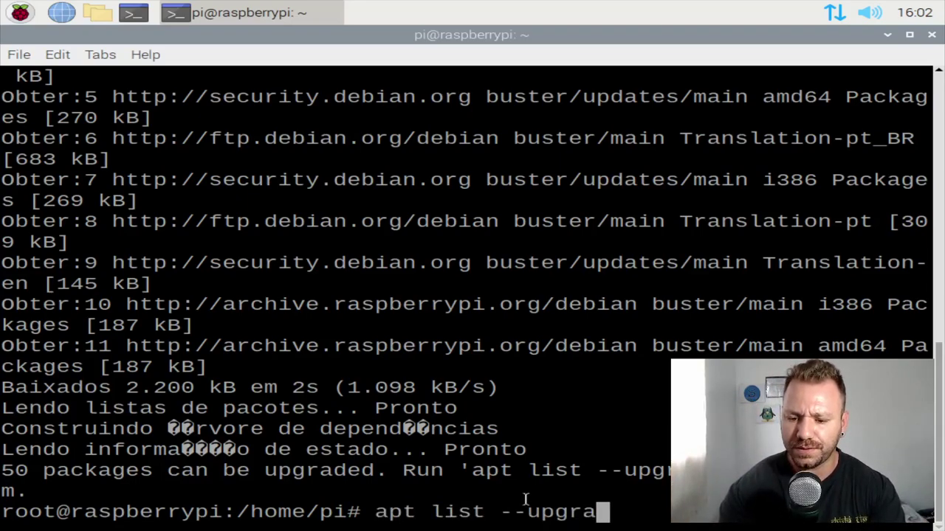
type("dable")
key("ctrl+l")
key("Return")
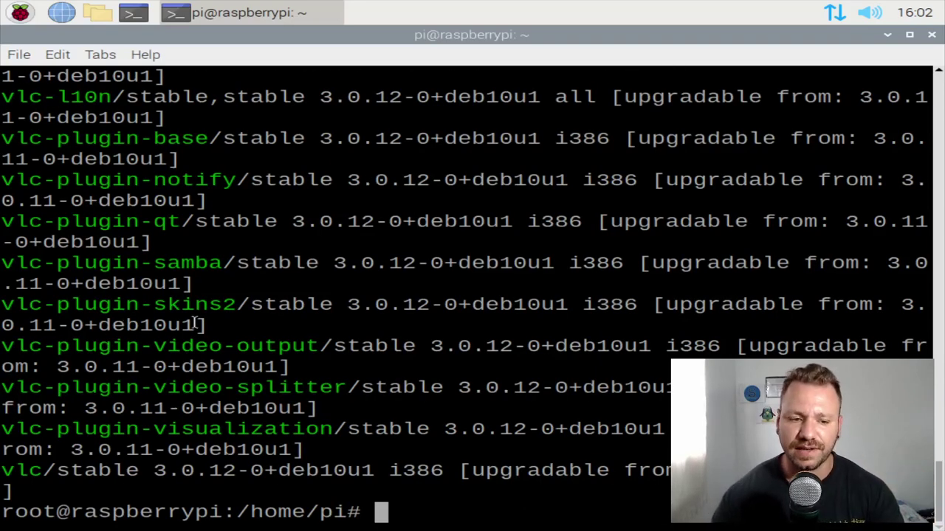
scroll(194, 323, "up", 5)
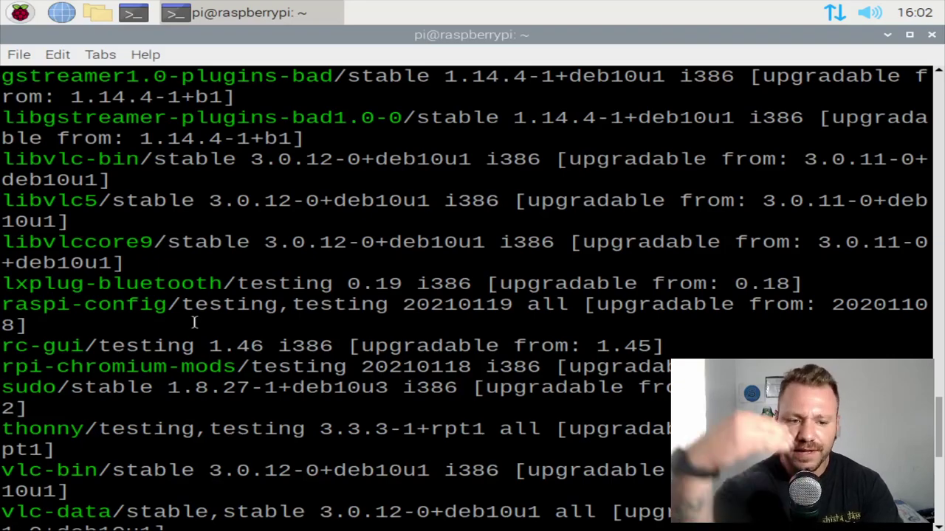
scroll(194, 323, "up", 10)
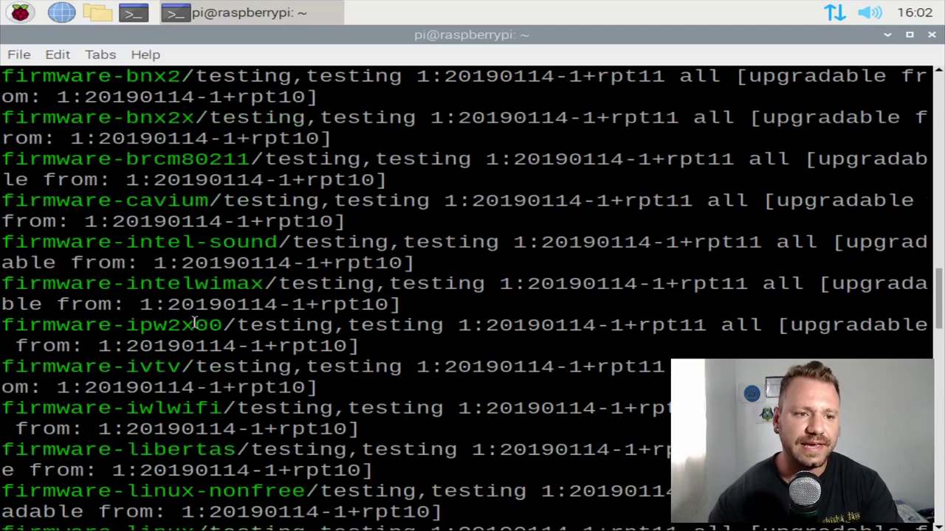
scroll(194, 323, "up", 7)
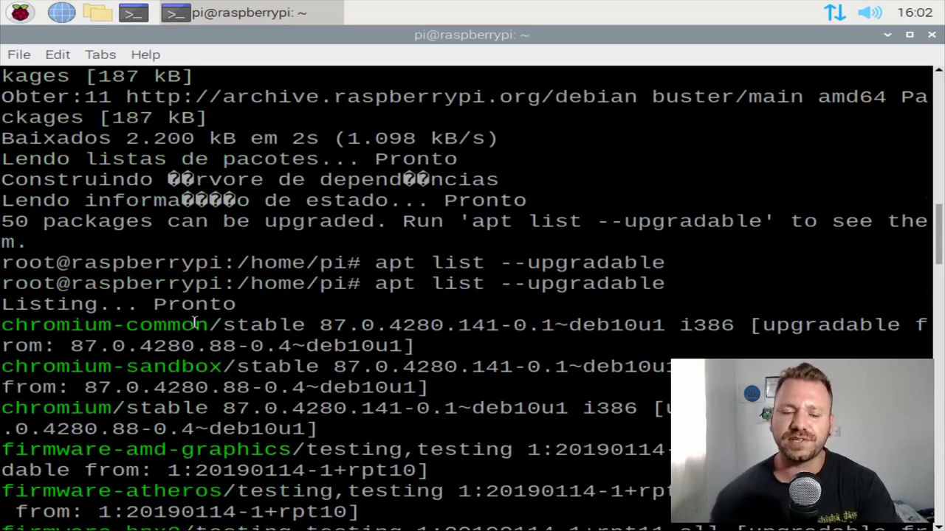
Clear the terminal, start the package upgrade with apt upgrade and review its summary
key("ctrl+l")
key("Return")
key("Return")
key("Return")
type("apt")
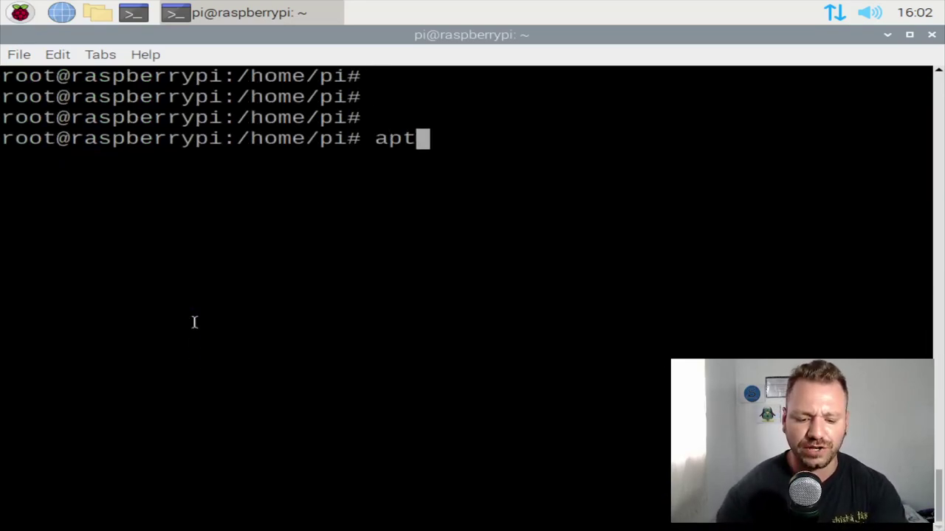
type(" upgrade")
key("Return")
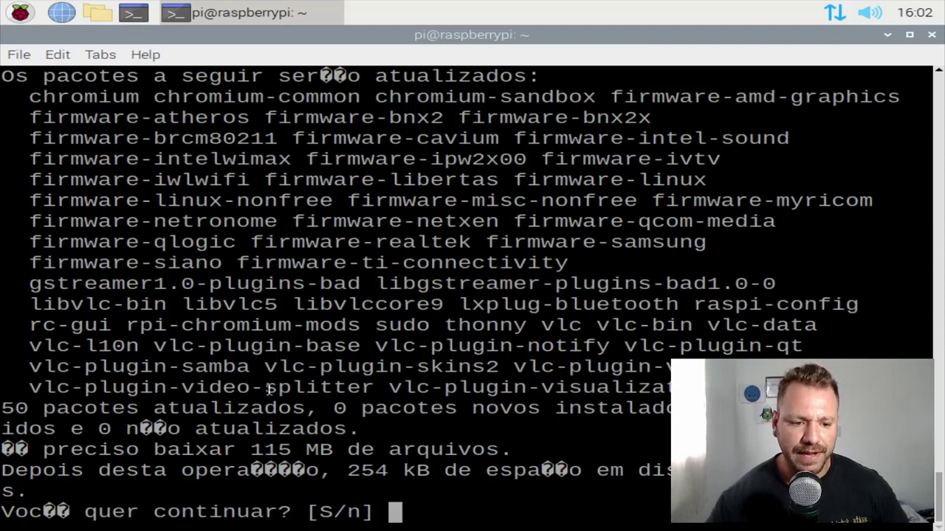
left_click_drag(141, 429, 248, 434)
left_click(293, 407)
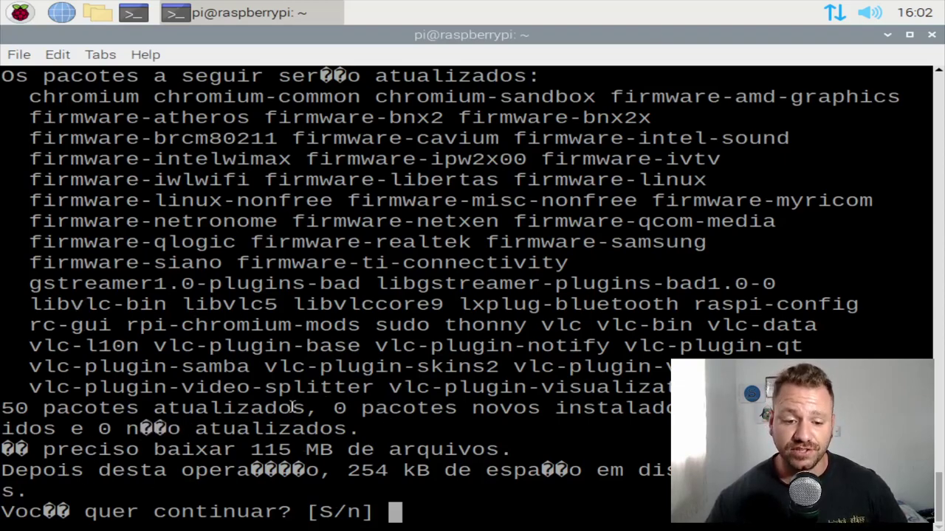